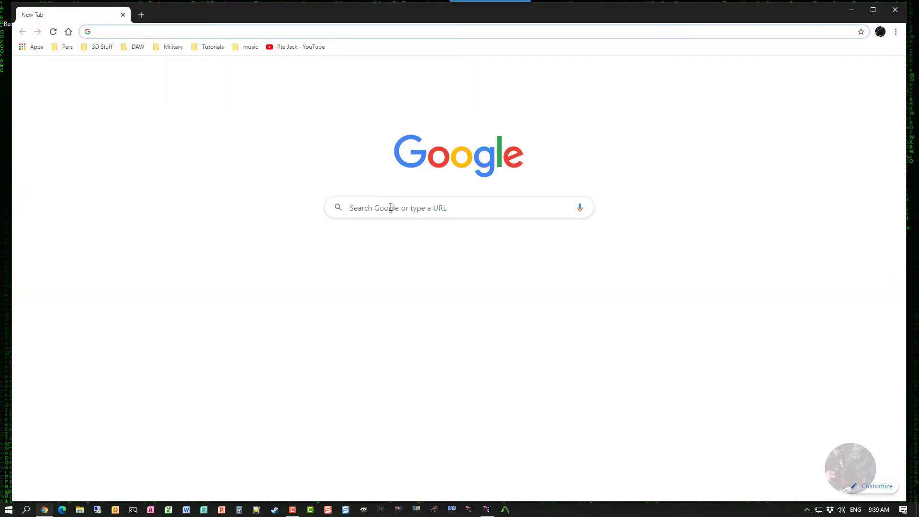
Step: Search Google for "cats blender plugin" and open the plugin's GitHub repository
{"action": "left_click", "coordinate": [391, 207]}
{"action": "type", "text": "Cat"}
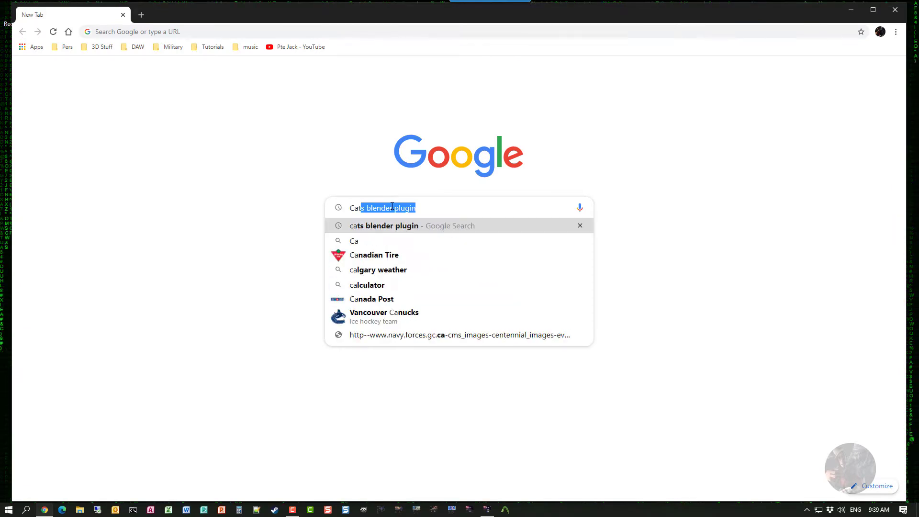
{"action": "type", "text": "'s blender"}
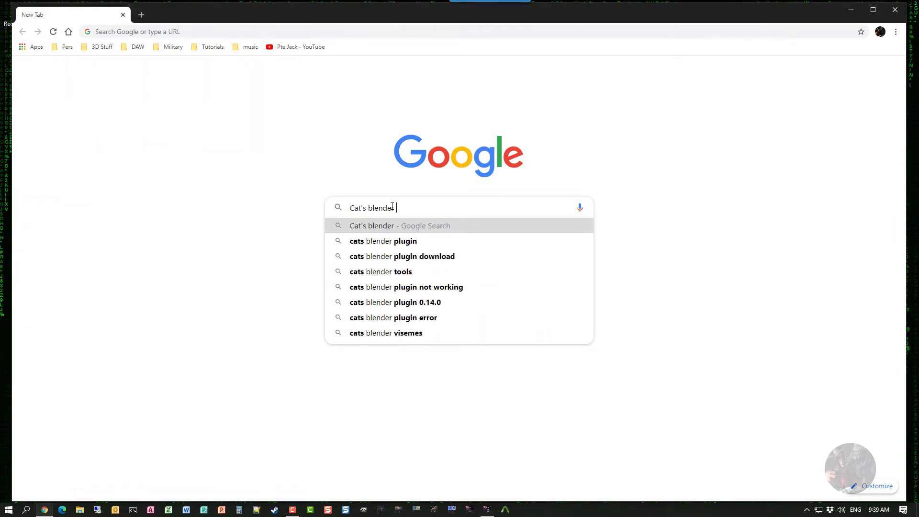
{"action": "key", "text": "Down"}
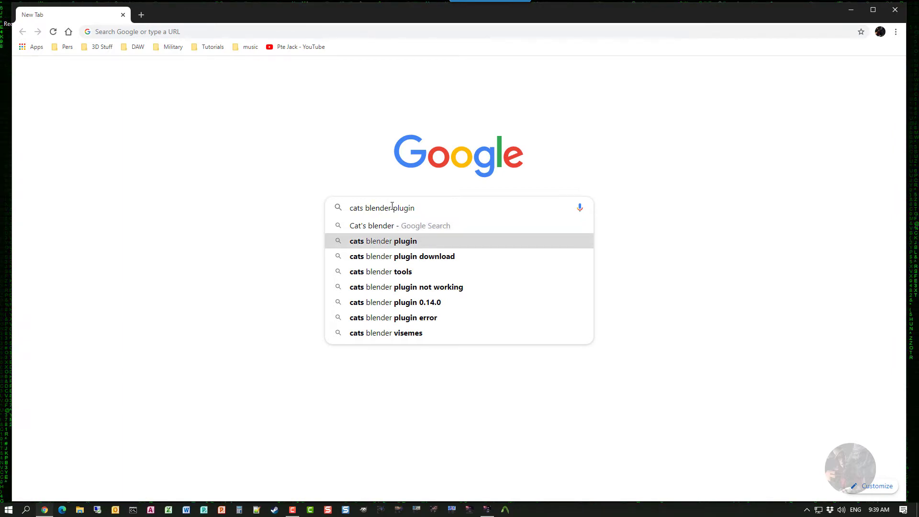
{"action": "key", "text": "Return"}
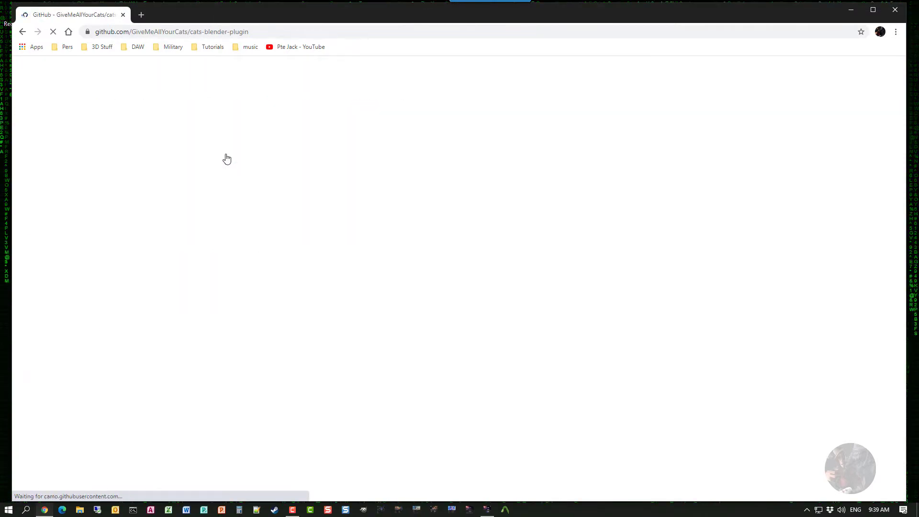
Step: Go to the repository's releases and download cats-blender-plugin-0-17-0.zip from the 0.17.0 release
{"action": "scroll", "coordinate": [429, 137], "scroll_direction": "down", "scroll_amount": 3}
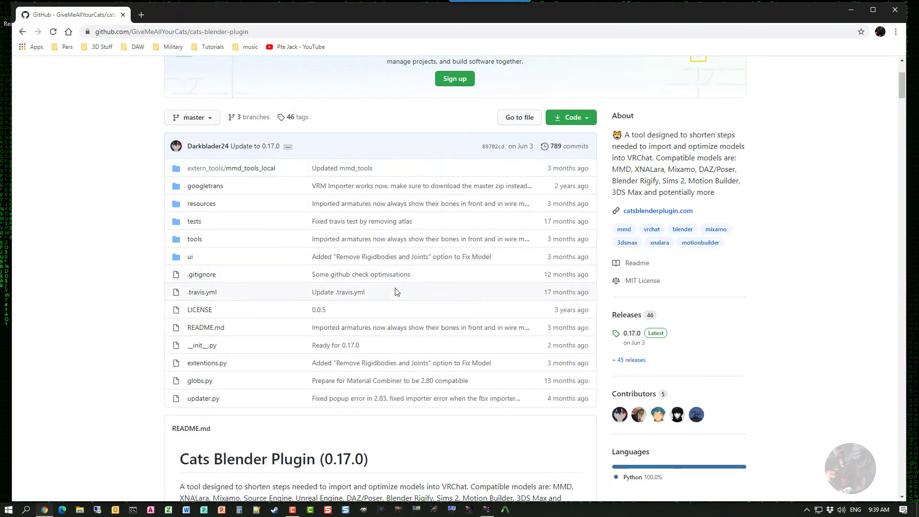
{"action": "left_click", "coordinate": [627, 316]}
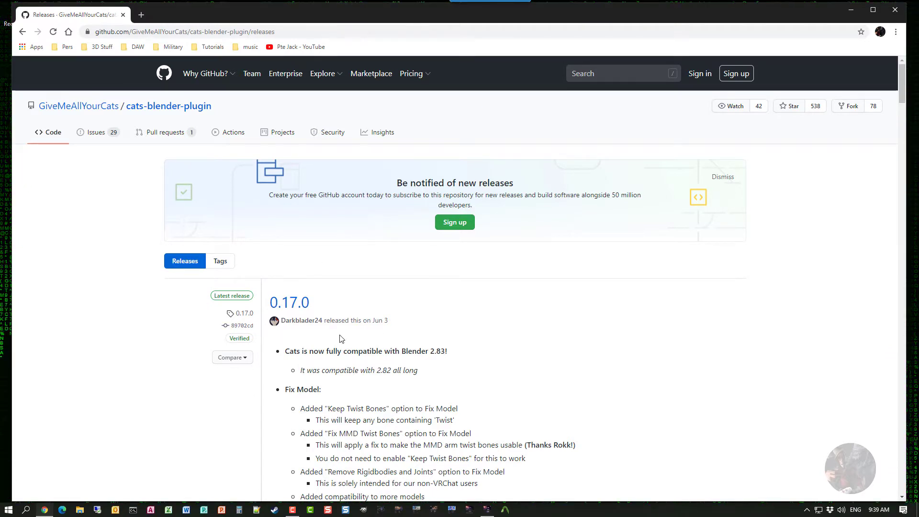
{"action": "mouse_move", "coordinate": [298, 320]}
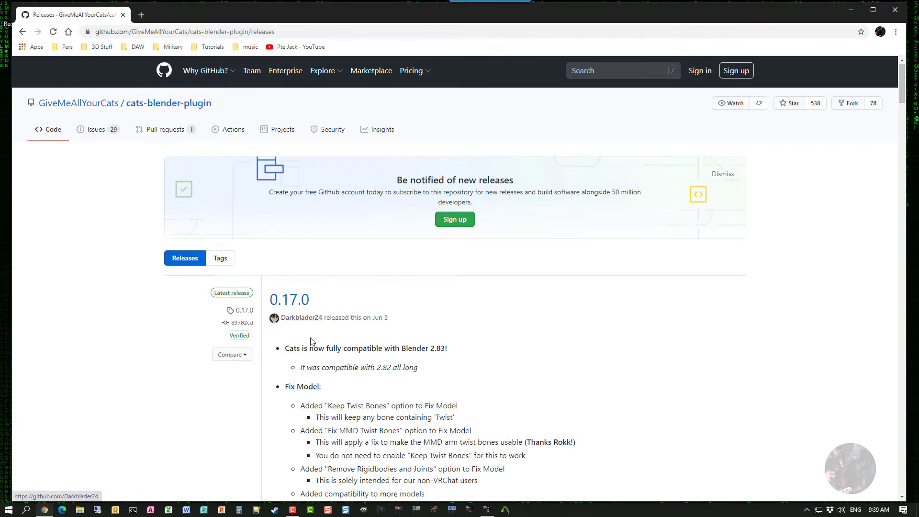
{"action": "scroll", "coordinate": [309, 341], "scroll_direction": "down", "scroll_amount": 5}
{"action": "scroll", "coordinate": [311, 340], "scroll_direction": "down", "scroll_amount": 5}
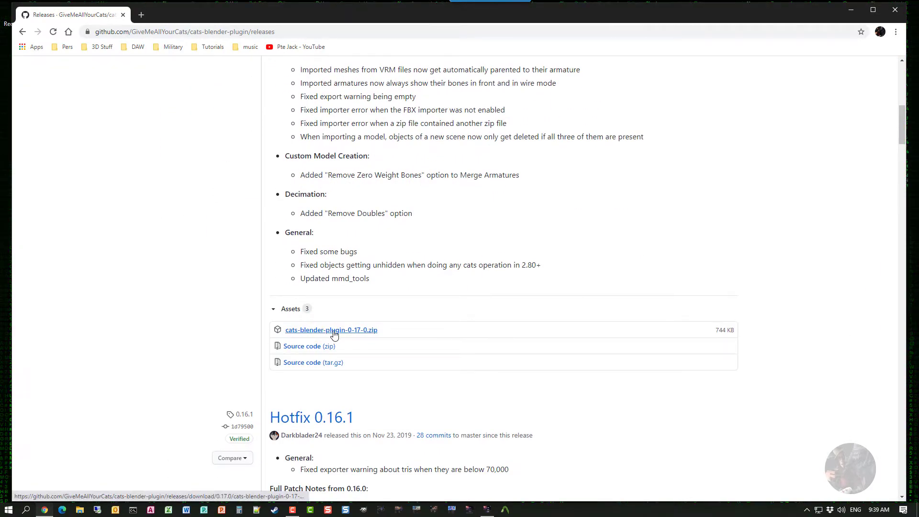
{"action": "left_click", "coordinate": [332, 330]}
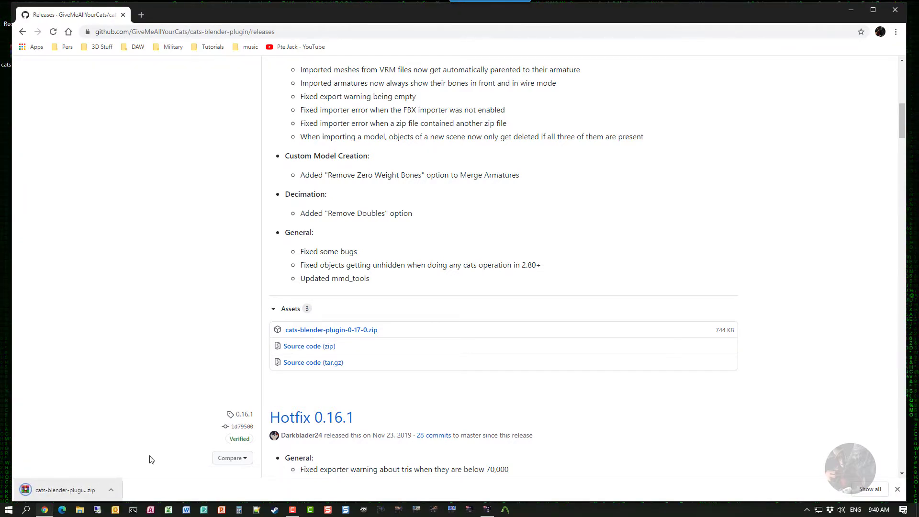
Step: Scan the downloaded cats-blender-plugin-0-17-0.zip on the desktop for viruses and close the scan window
{"action": "left_click_drag", "start_coordinate": [272, 21], "coordinate": [397, 33]}
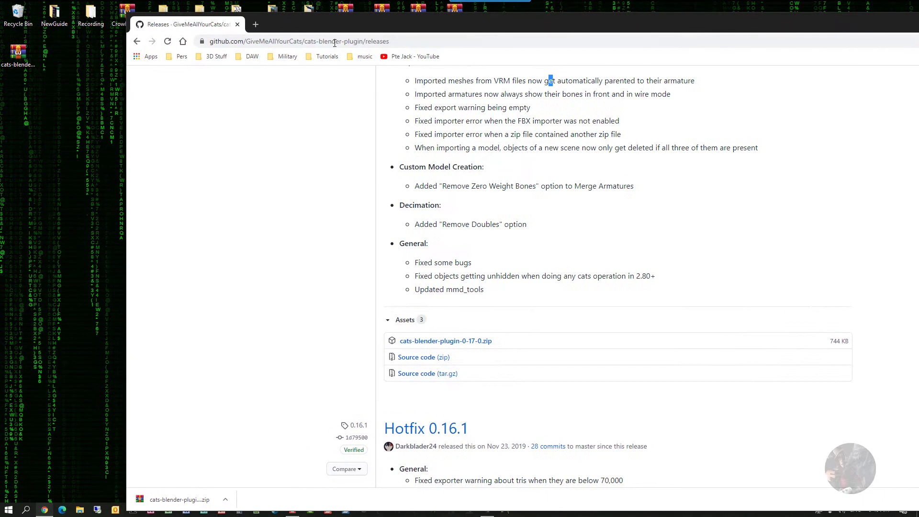
{"action": "right_click", "coordinate": [5, 51]}
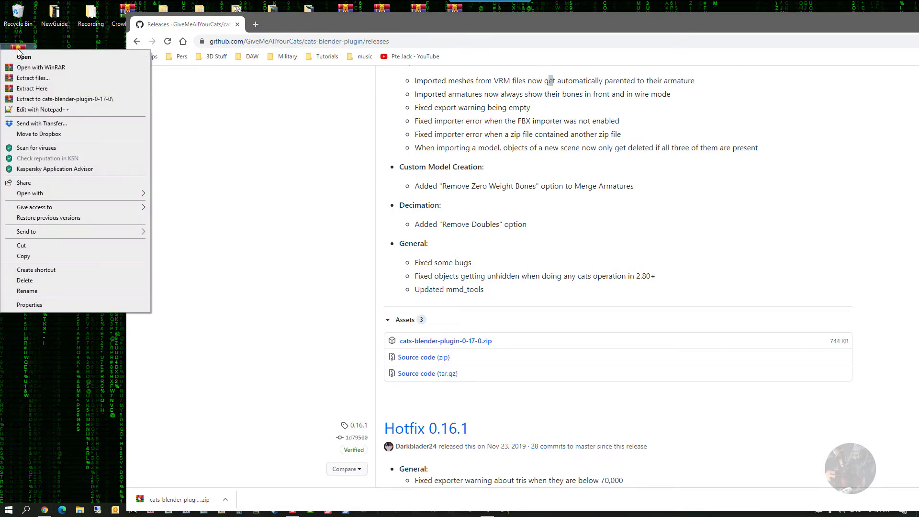
{"action": "left_click", "coordinate": [23, 148]}
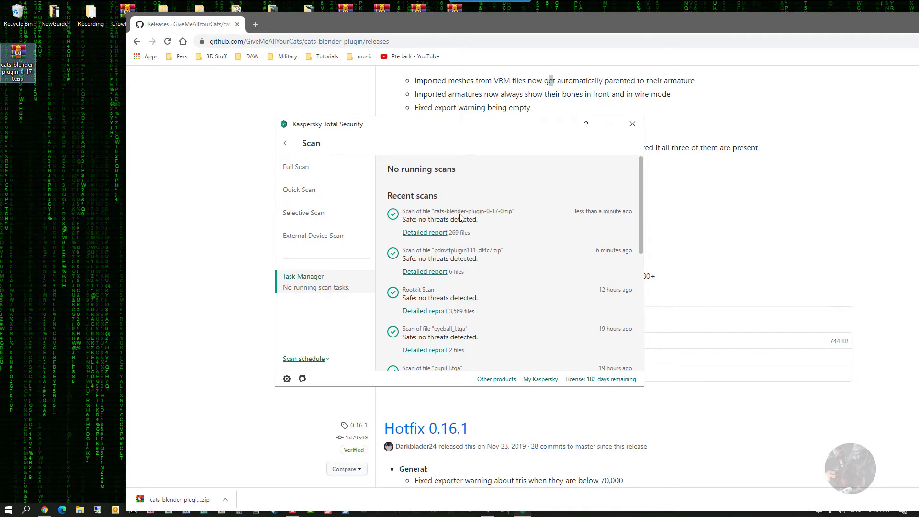
{"action": "left_click", "coordinate": [632, 124]}
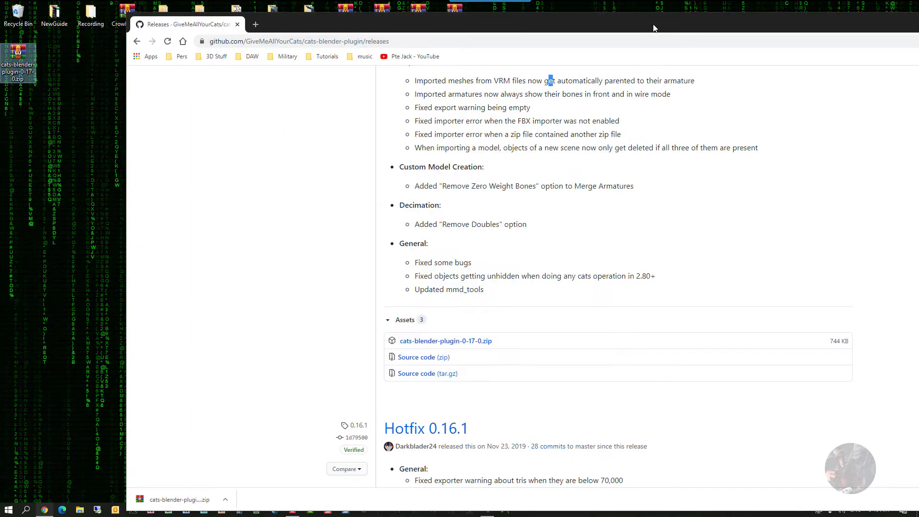
Step: Minimize the browser window and switch to Blender
{"action": "left_click_drag", "start_coordinate": [622, 24], "coordinate": [448, 52]}
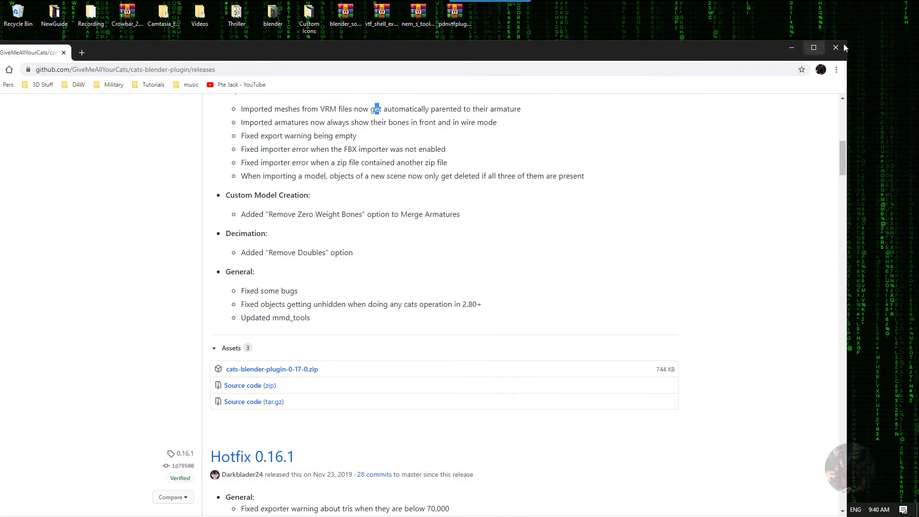
{"action": "left_click", "coordinate": [791, 48]}
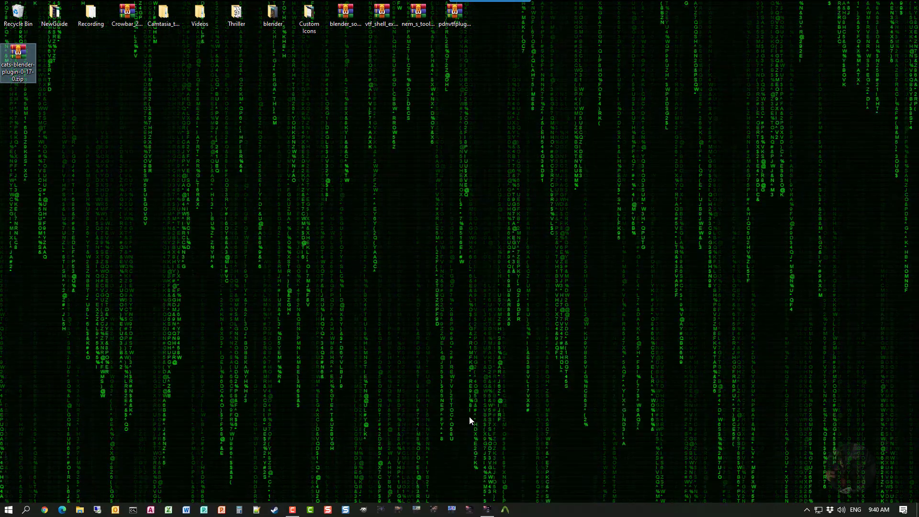
{"action": "left_click", "coordinate": [487, 511]}
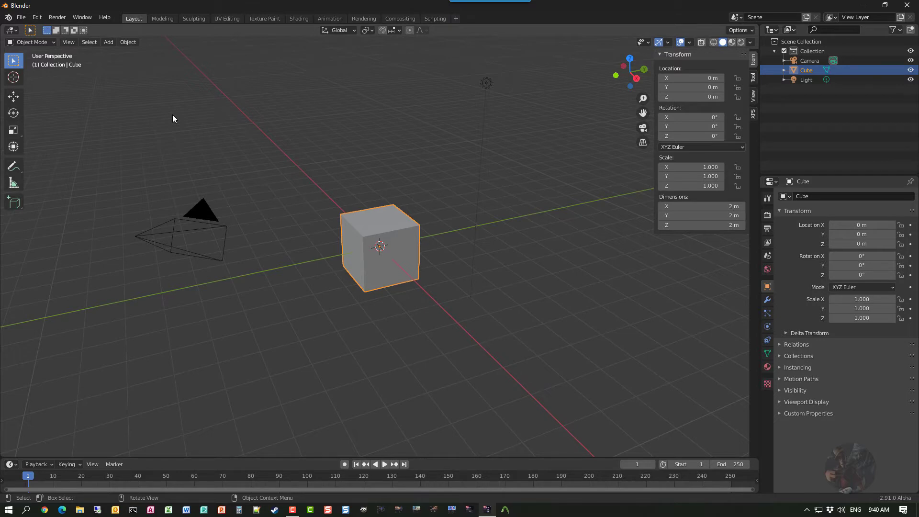
Step: Install the add-on from cats-blender-plugin-0-17-0.zip on the desktop and enable Cats Blender Plugin in the preferences
{"action": "left_click", "coordinate": [37, 19]}
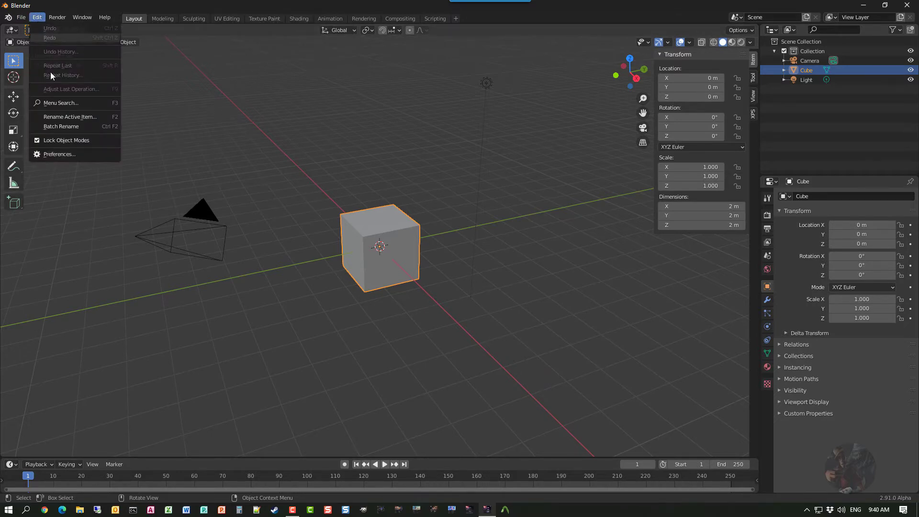
{"action": "left_click", "coordinate": [61, 154]}
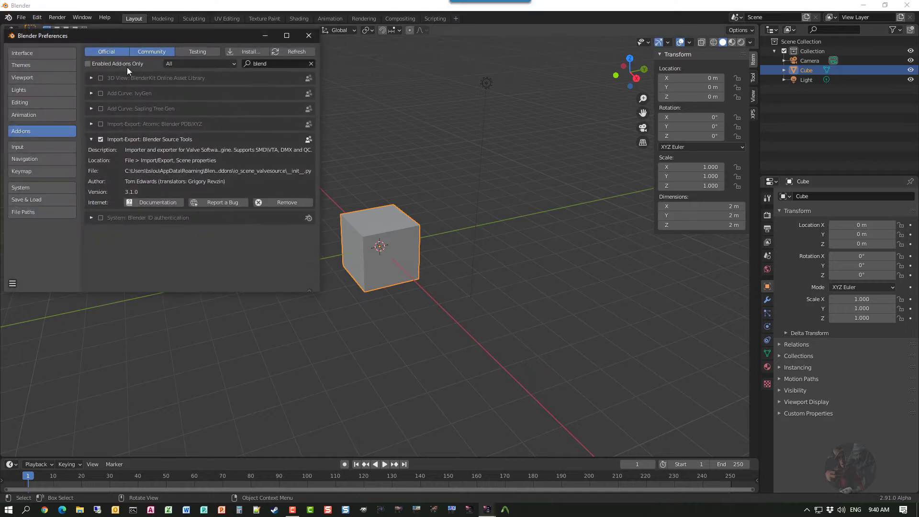
{"action": "left_click", "coordinate": [249, 52]}
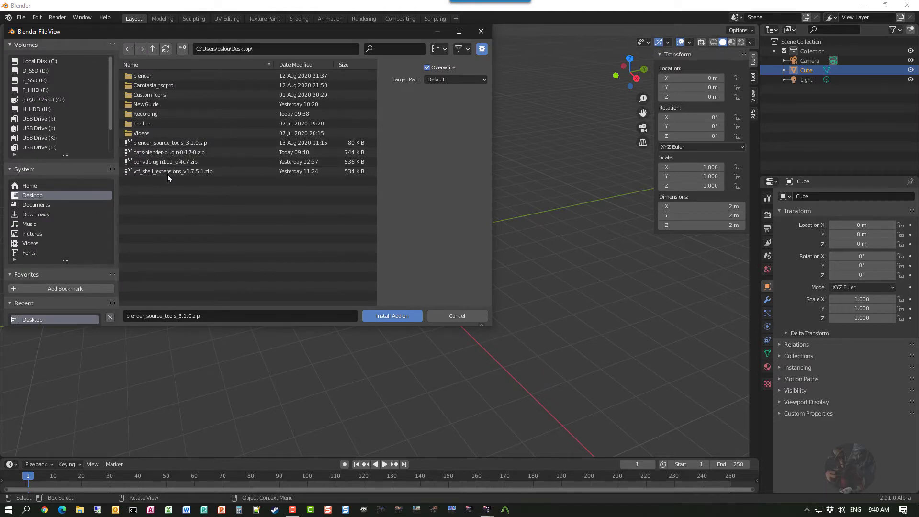
{"action": "left_click", "coordinate": [186, 152]}
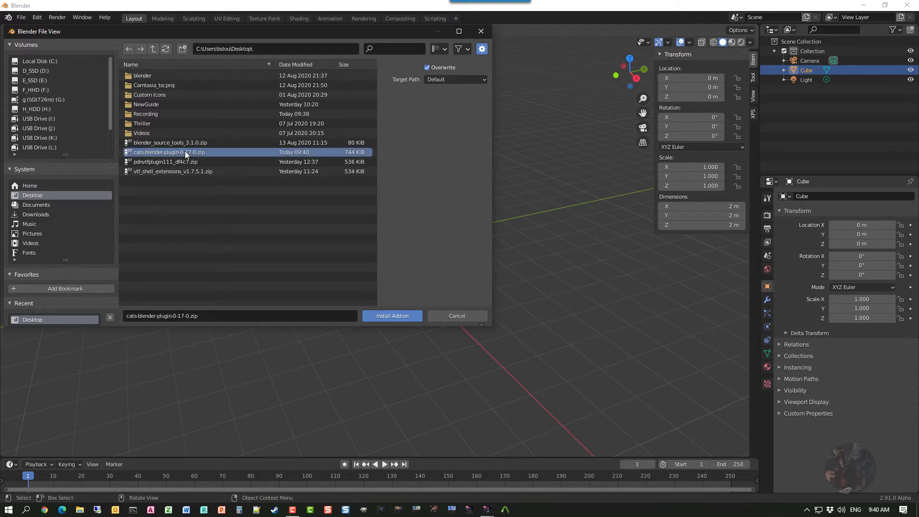
{"action": "left_click", "coordinate": [392, 317]}
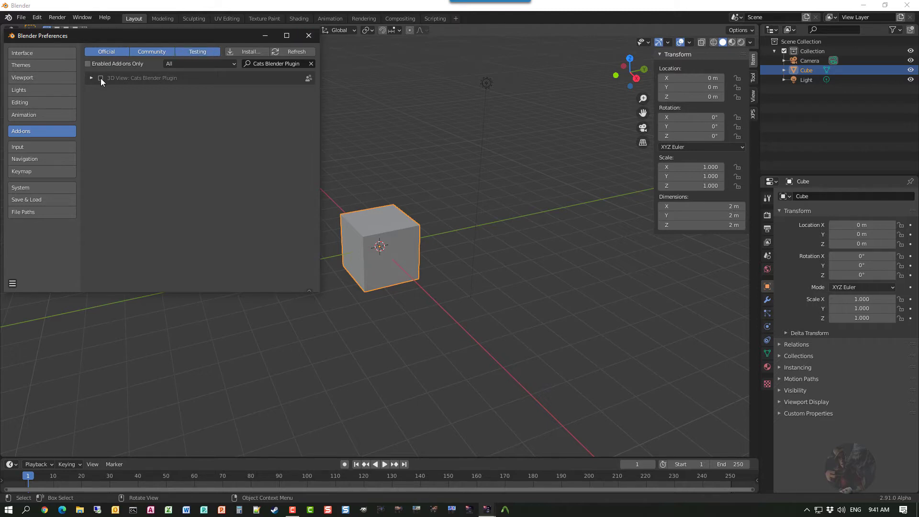
{"action": "left_click", "coordinate": [101, 78]}
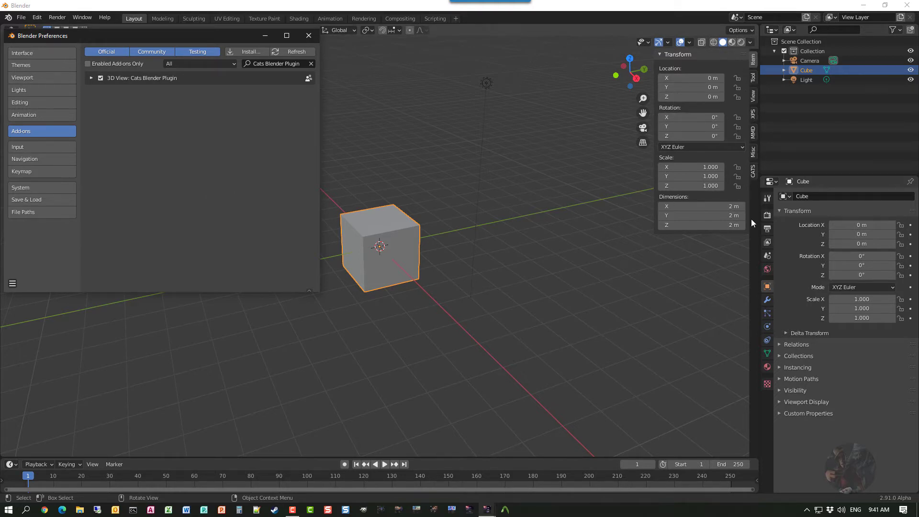
Step: Examine the CATS, MMD and Misc tools that the plugin adds to the 3D viewport's sidebar
{"action": "left_click", "coordinate": [753, 173]}
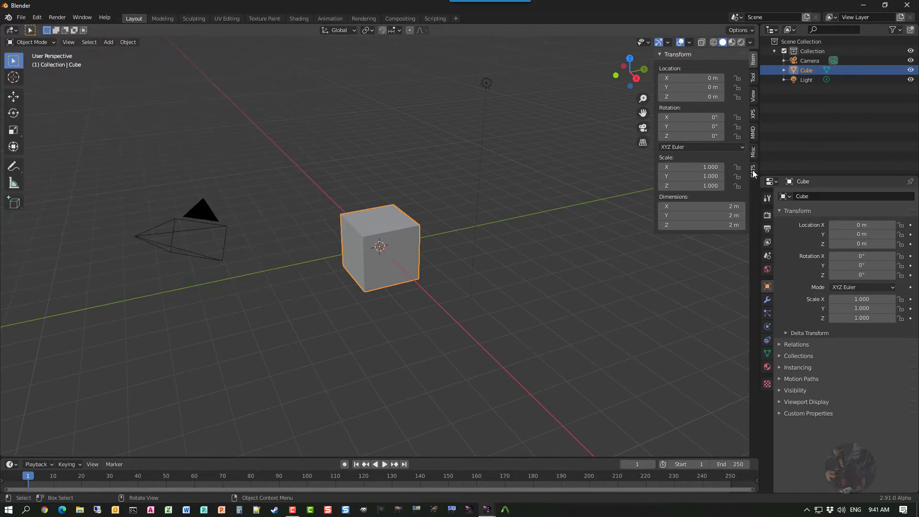
{"action": "left_click", "coordinate": [753, 173]}
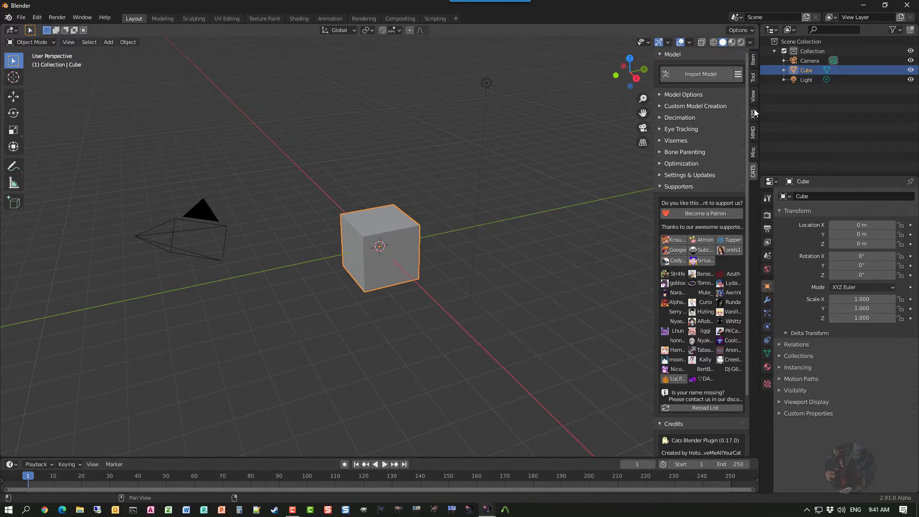
{"action": "left_click", "coordinate": [753, 133]}
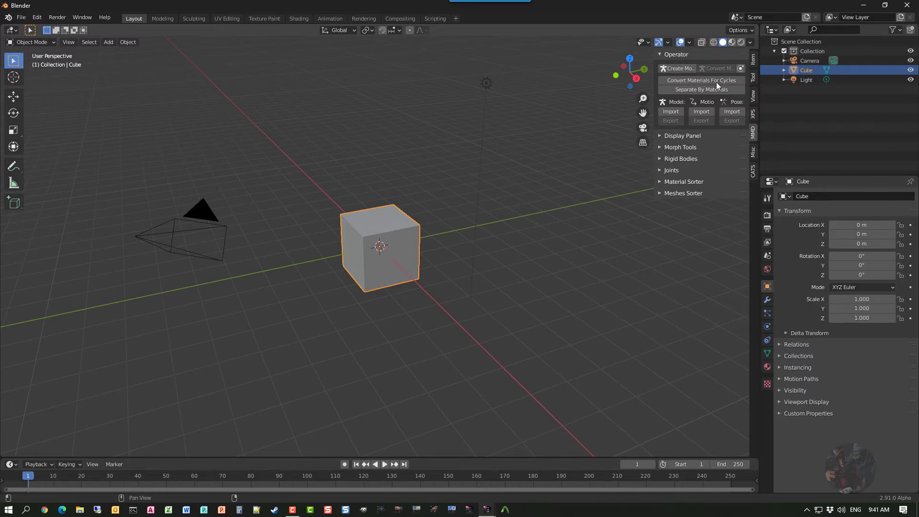
{"action": "left_click", "coordinate": [753, 152]}
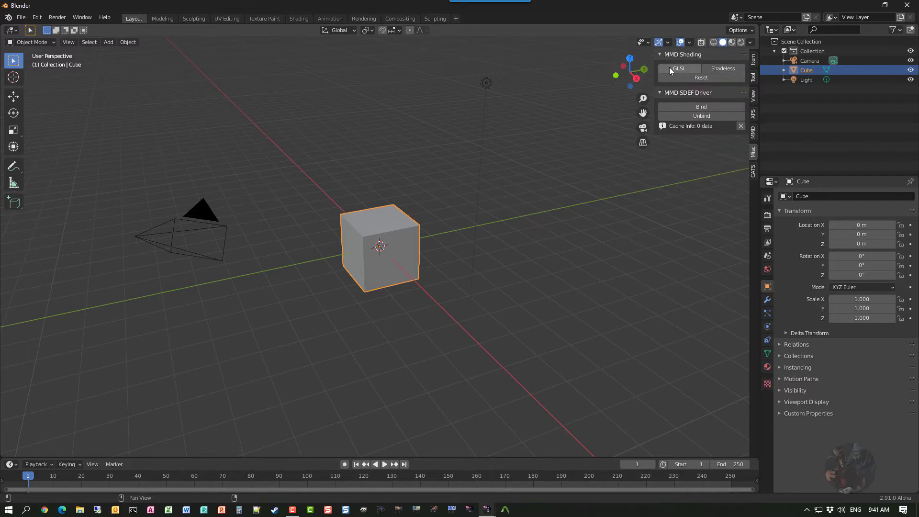
{"action": "left_click", "coordinate": [753, 172]}
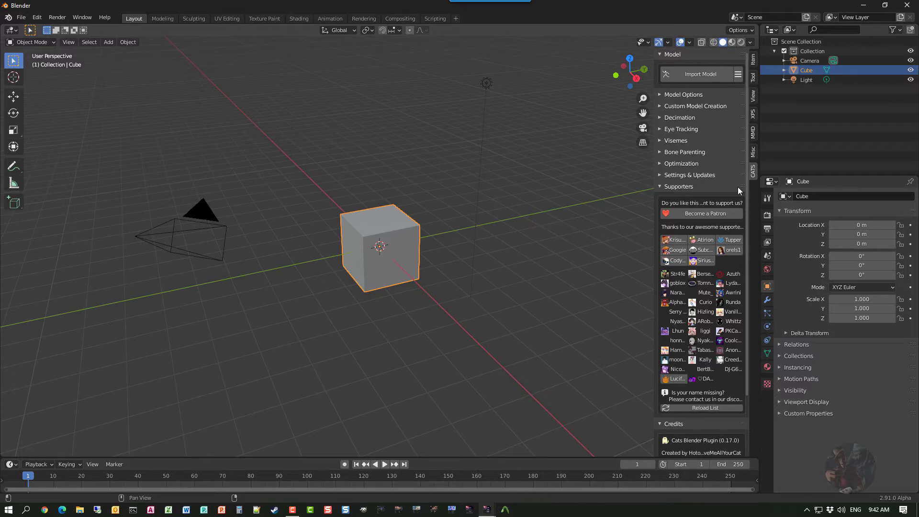
Step: Expand the CATS Optimization section, follow its Material Combiner download link and download the Material-combiner add-on from the forum page
{"action": "left_click", "coordinate": [659, 164]}
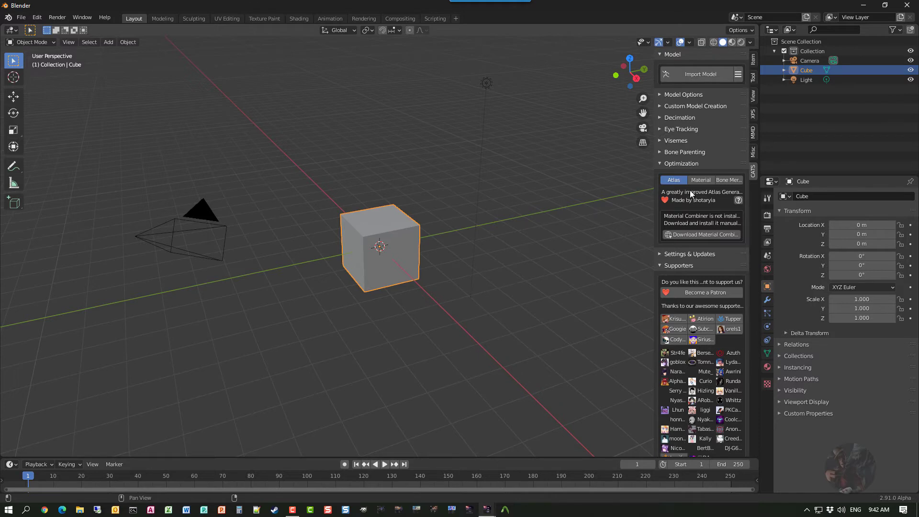
{"action": "left_click", "coordinate": [702, 235]}
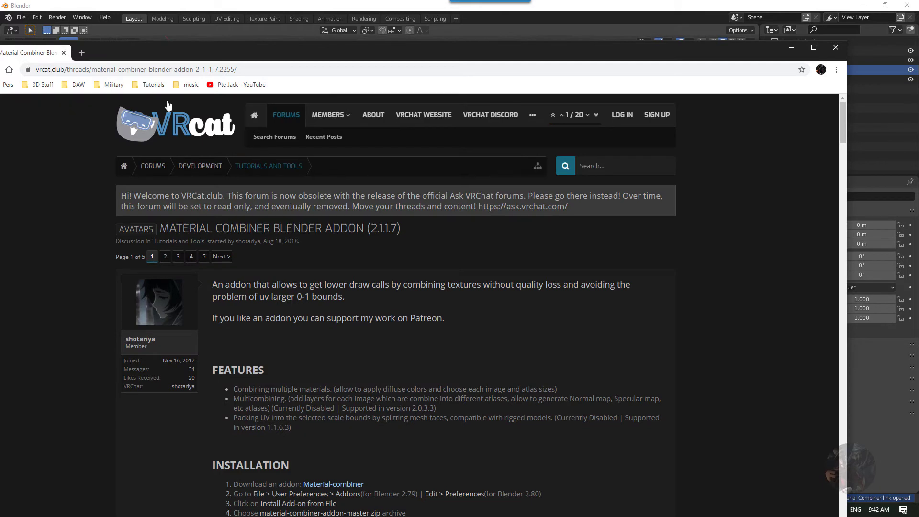
{"action": "scroll", "coordinate": [325, 240], "scroll_direction": "down", "scroll_amount": 2}
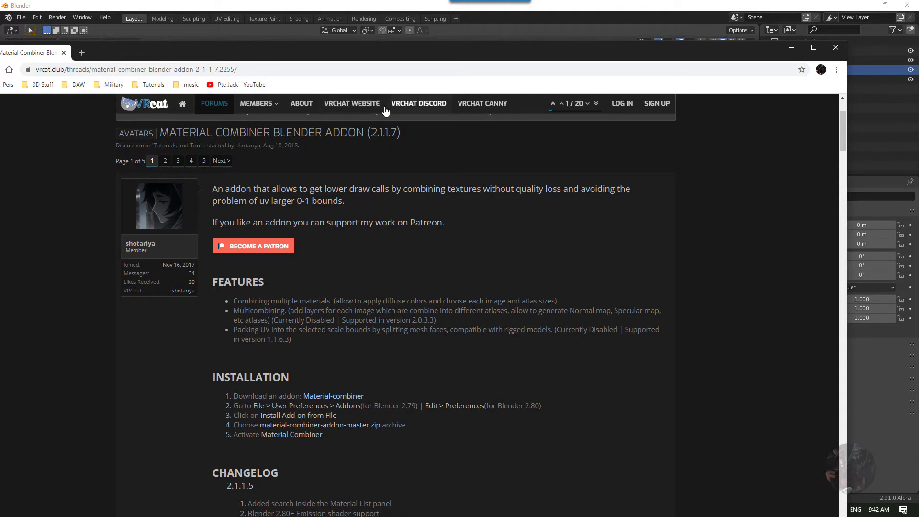
{"action": "scroll", "coordinate": [223, 248], "scroll_direction": "down", "scroll_amount": 3}
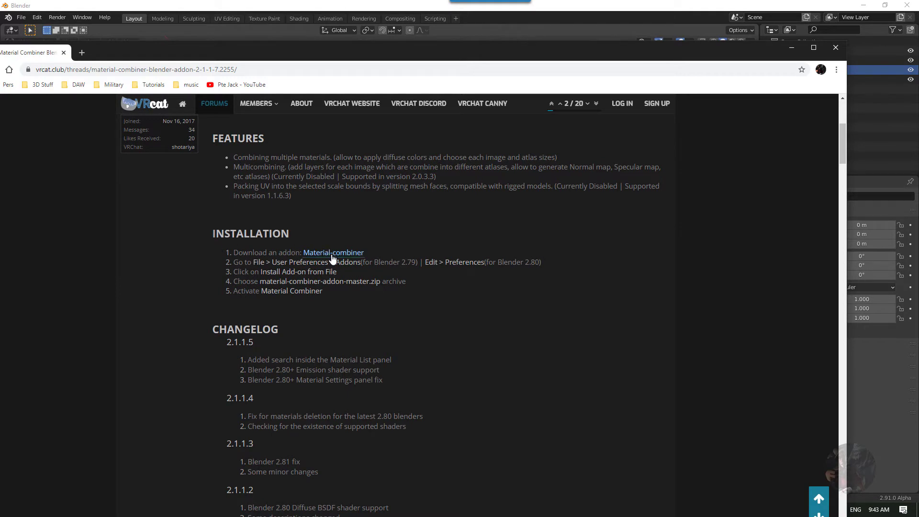
{"action": "left_click", "coordinate": [332, 253]}
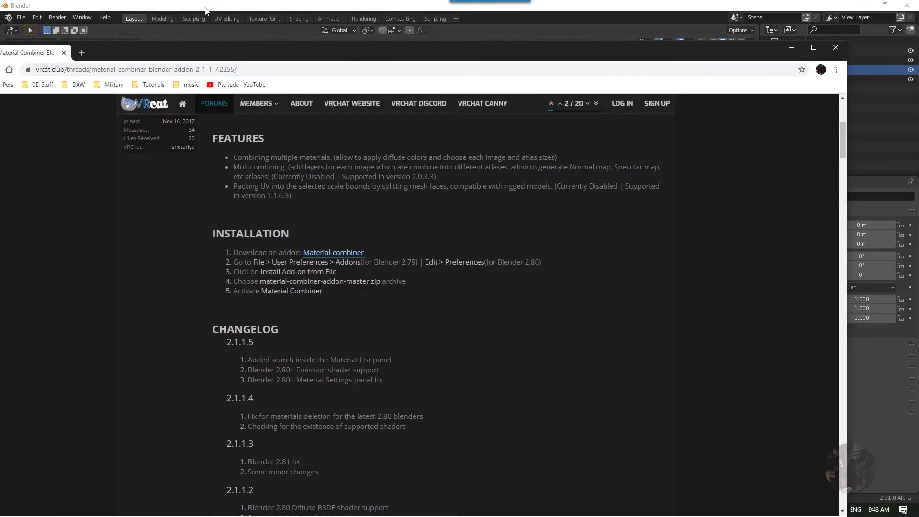
Step: Move the Blender, preferences and browser windows aside to uncover the downloaded zip files on the desktop
{"action": "left_click", "coordinate": [240, 18]}
{"action": "double_click", "coordinate": [246, 6]}
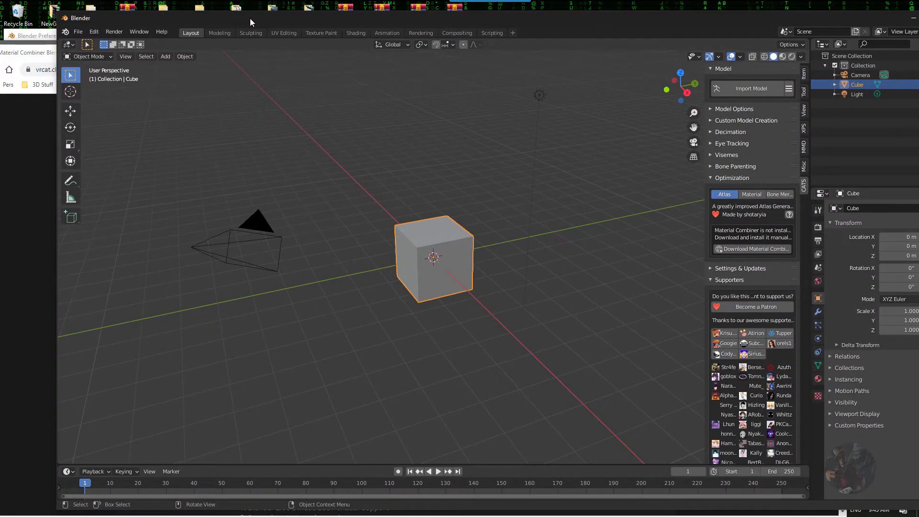
{"action": "left_click_drag", "start_coordinate": [250, 19], "coordinate": [392, 52]}
{"action": "left_click_drag", "start_coordinate": [115, 35], "coordinate": [320, 101]}
{"action": "left_click", "coordinate": [154, 58]}
{"action": "left_click_drag", "start_coordinate": [119, 45], "coordinate": [329, 58]}
Step: Scan material-combiner-addon-master.zip on the desktop for viruses
{"action": "right_click_drag", "start_coordinate": [14, 97], "coordinate": [13, 96]}
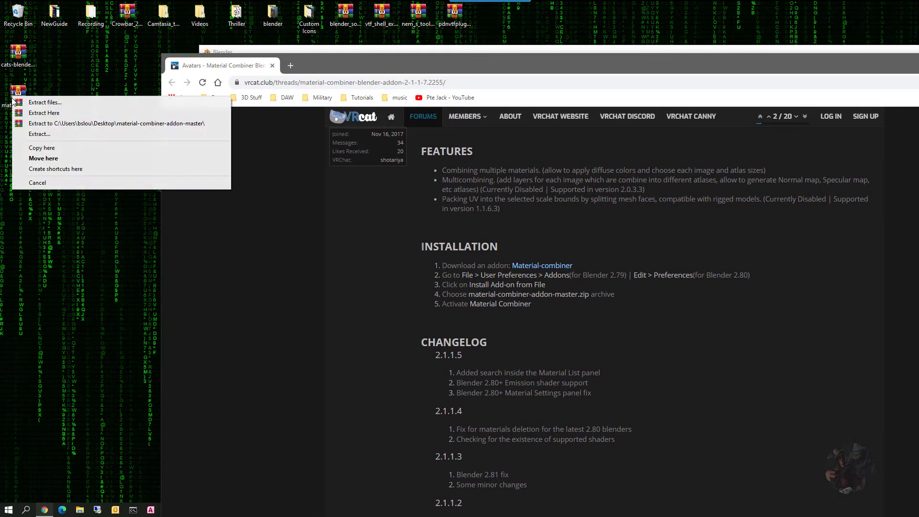
{"action": "left_click", "coordinate": [38, 182]}
{"action": "right_click", "coordinate": [2, 91]}
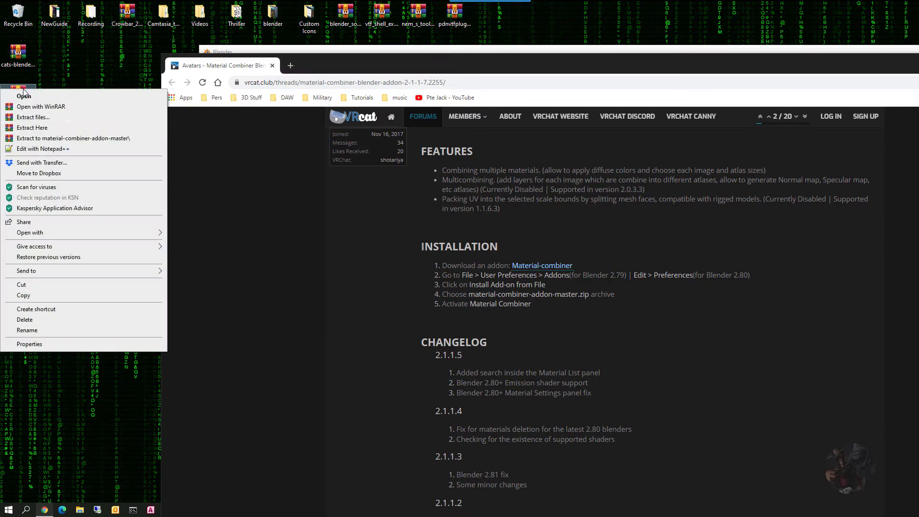
{"action": "left_click", "coordinate": [33, 186]}
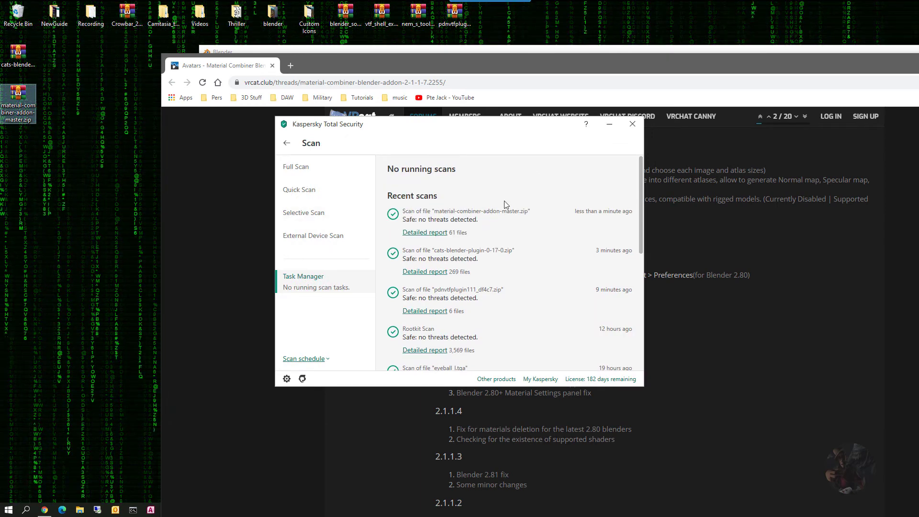
Step: Close the browser showing the Material Combiner forum page and move the Blender window back fully into view
{"action": "left_click_drag", "start_coordinate": [551, 65], "coordinate": [331, 61]}
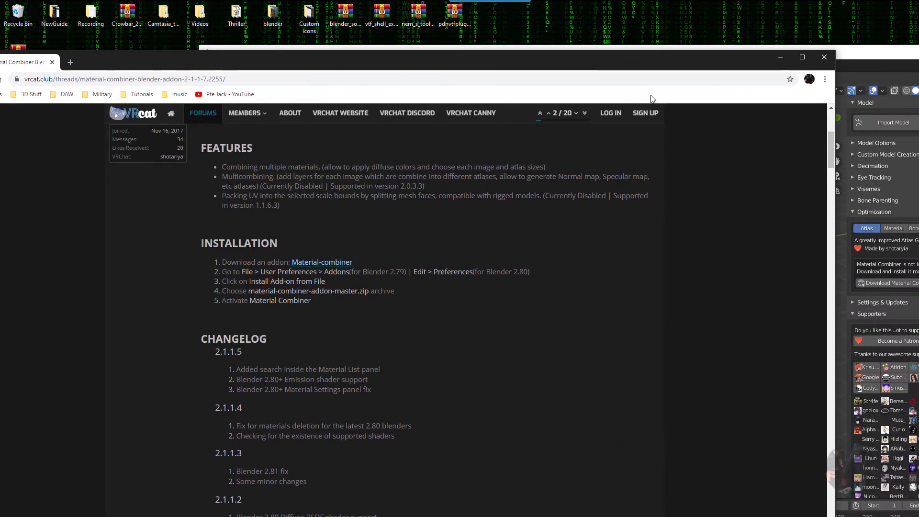
{"action": "left_click", "coordinate": [824, 57]}
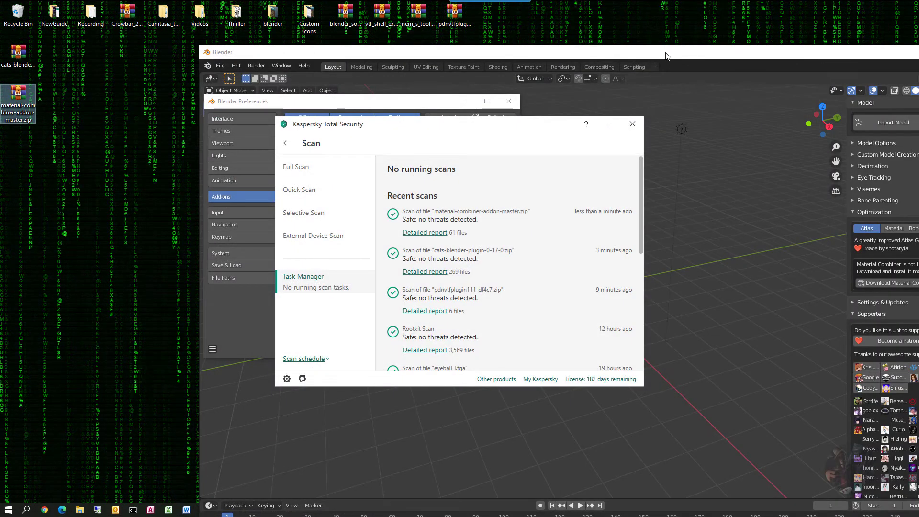
{"action": "left_click_drag", "start_coordinate": [680, 52], "coordinate": [470, 12]}
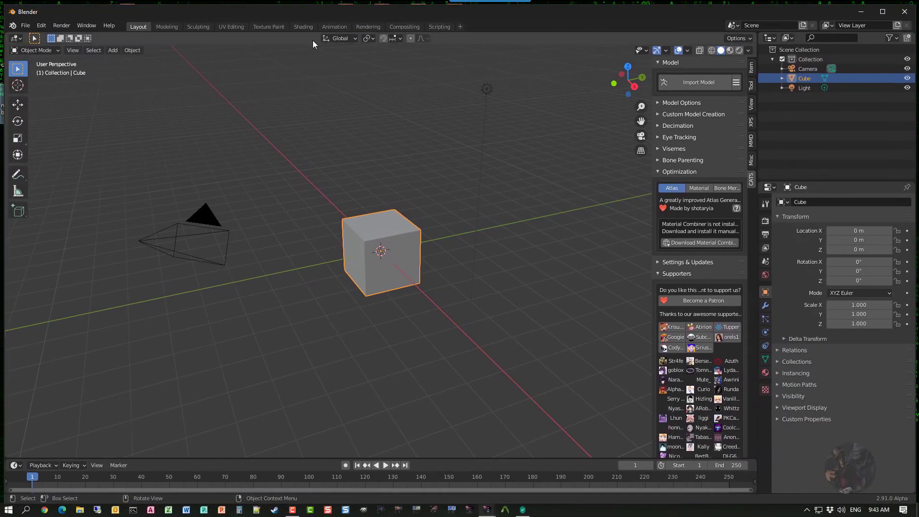
Step: Install the add-on from material-combiner-addon-master.zip on the desktop, enable Material Combiner and close the preferences
{"action": "left_click", "coordinate": [40, 27]}
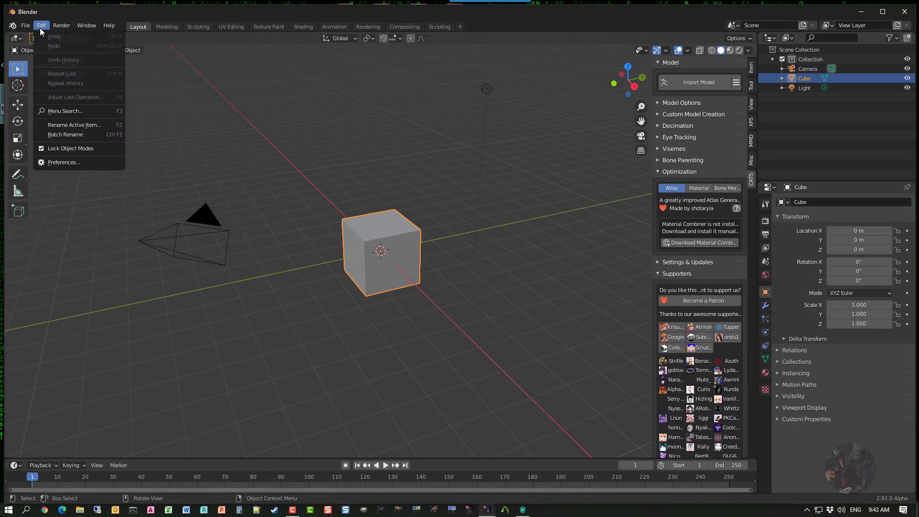
{"action": "left_click", "coordinate": [57, 164]}
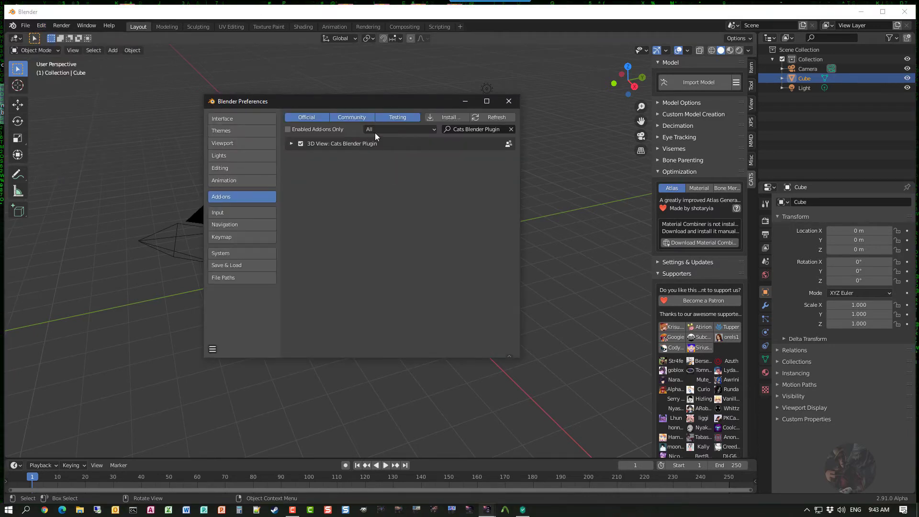
{"action": "left_click", "coordinate": [445, 117]}
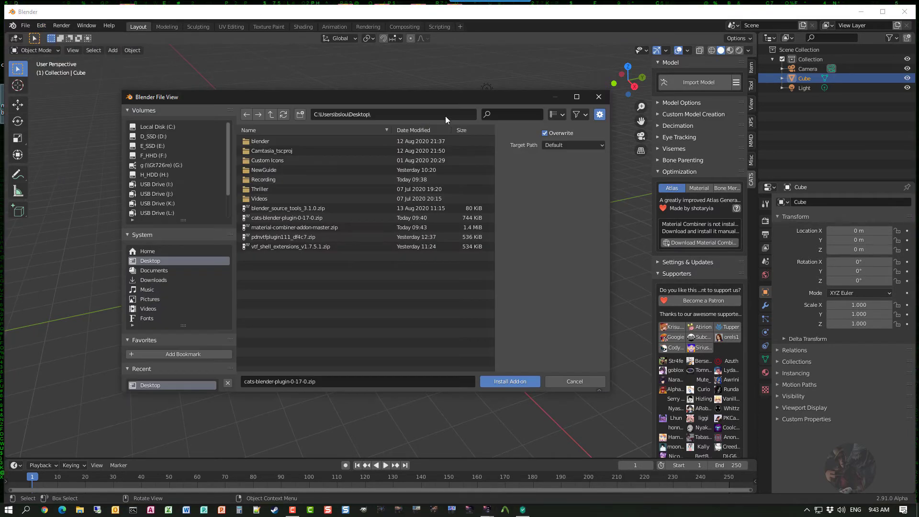
{"action": "left_click", "coordinate": [273, 228]}
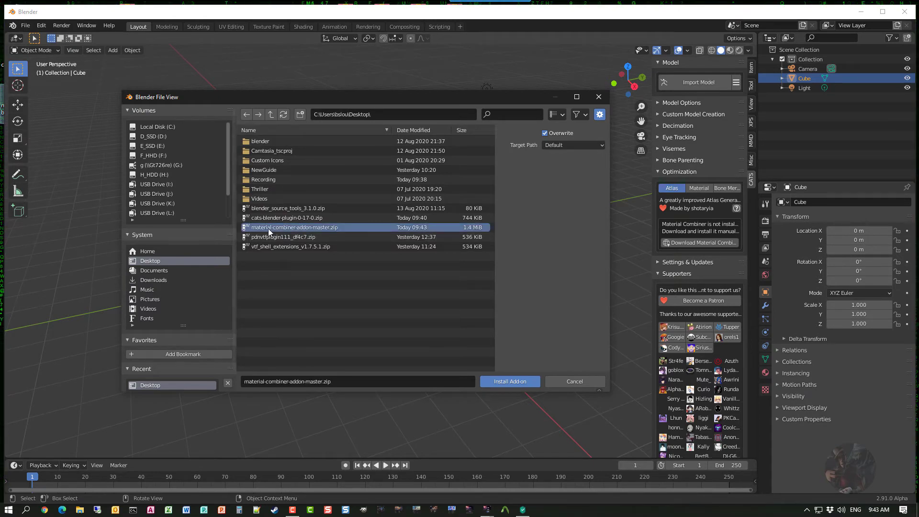
{"action": "left_click", "coordinate": [506, 383]}
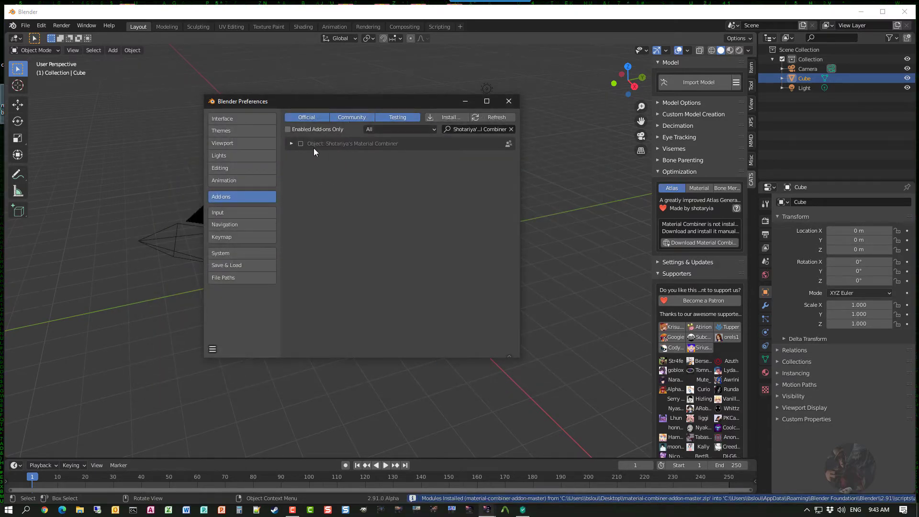
{"action": "left_click", "coordinate": [300, 143]}
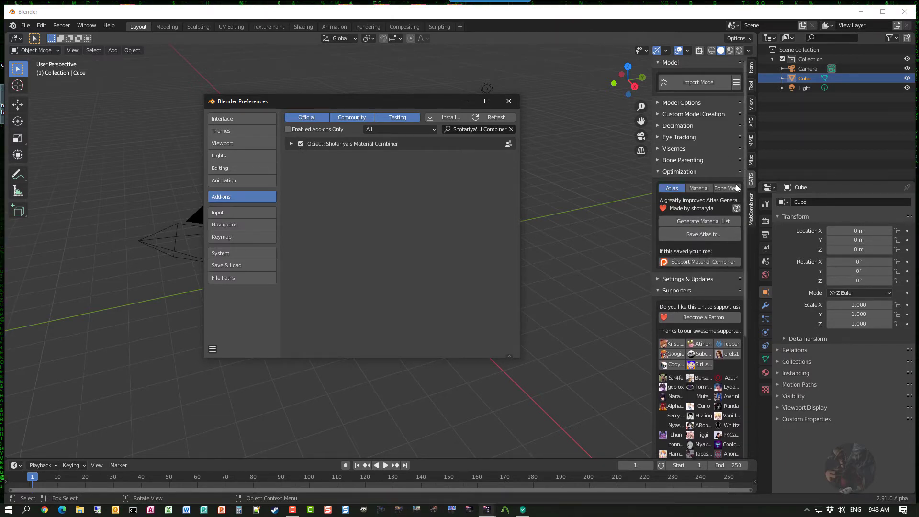
{"action": "left_click", "coordinate": [508, 101]}
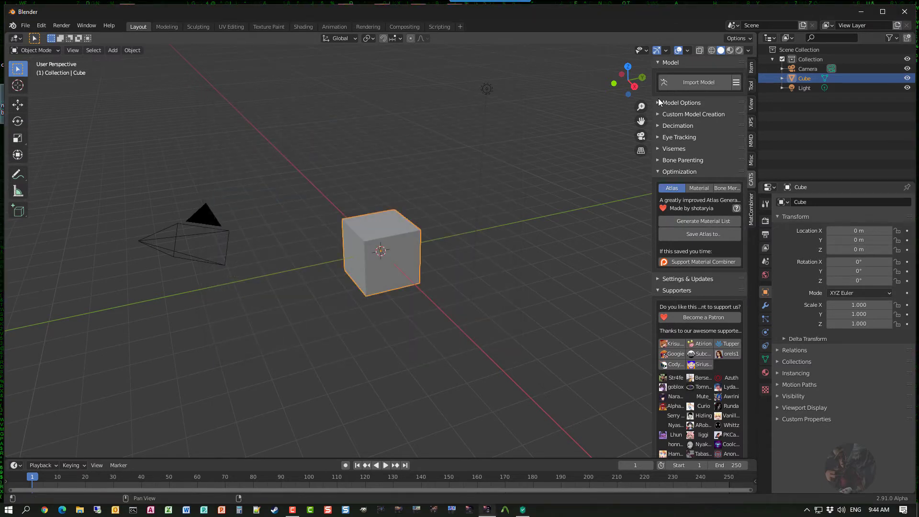
Step: Choose FBX among the CATS model import formats, view its file import dialog and close it without importing
{"action": "left_click", "coordinate": [736, 83]}
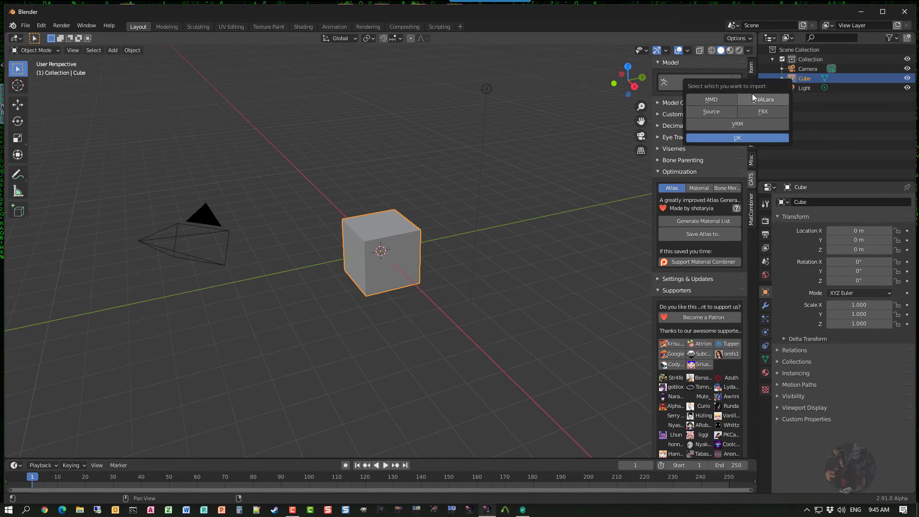
{"action": "left_click", "coordinate": [763, 111]}
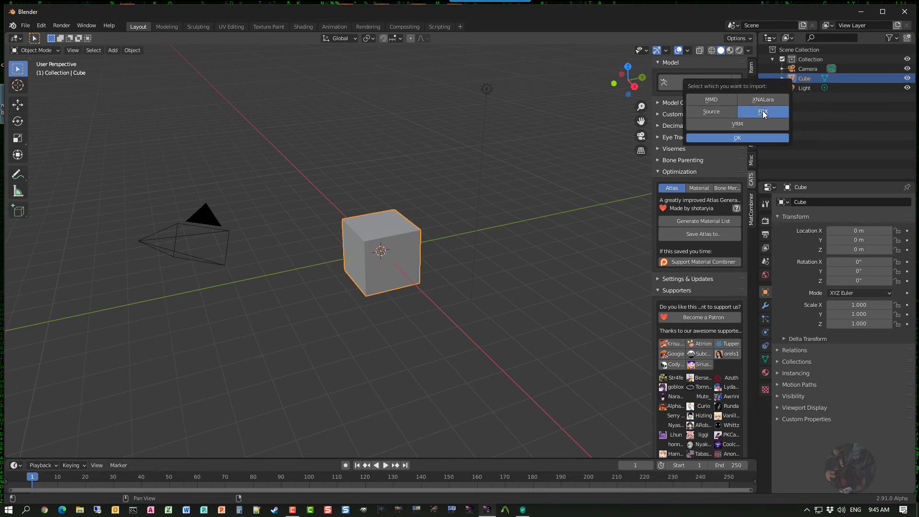
{"action": "key", "text": "Return"}
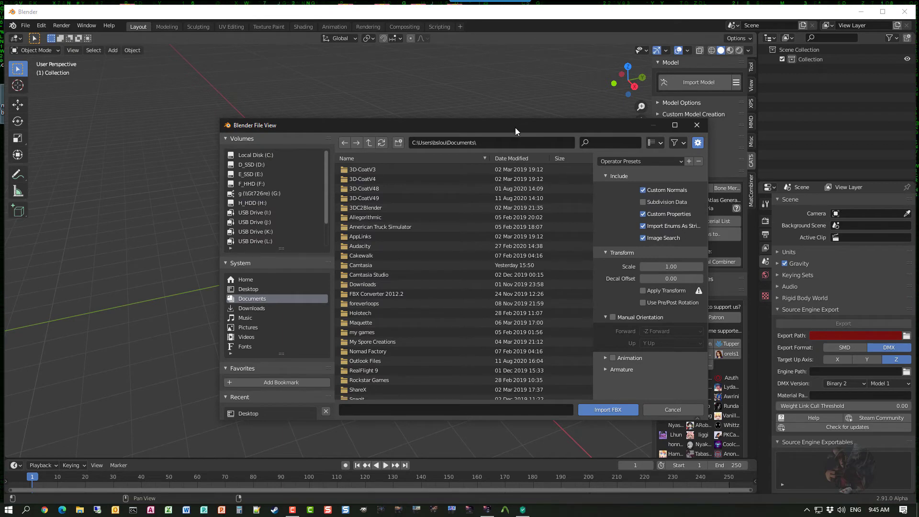
{"action": "left_click_drag", "start_coordinate": [515, 127], "coordinate": [333, 57]}
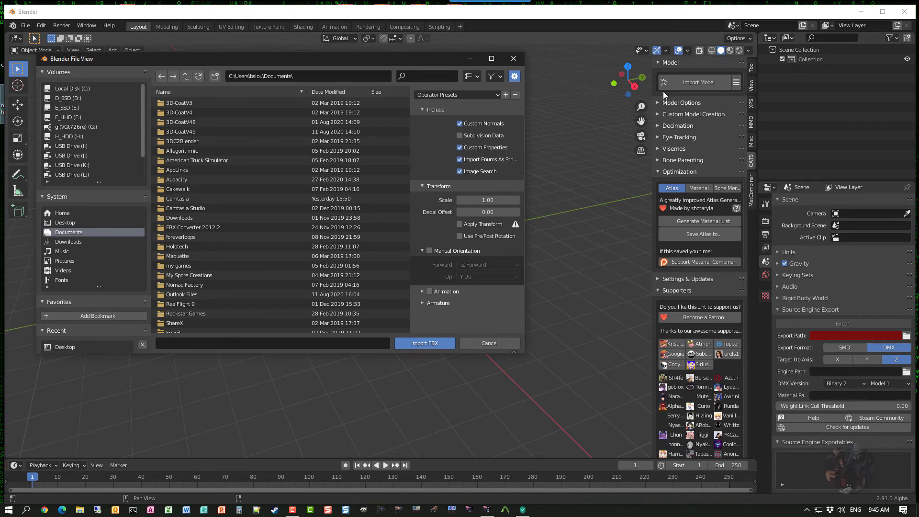
{"action": "left_click", "coordinate": [514, 58]}
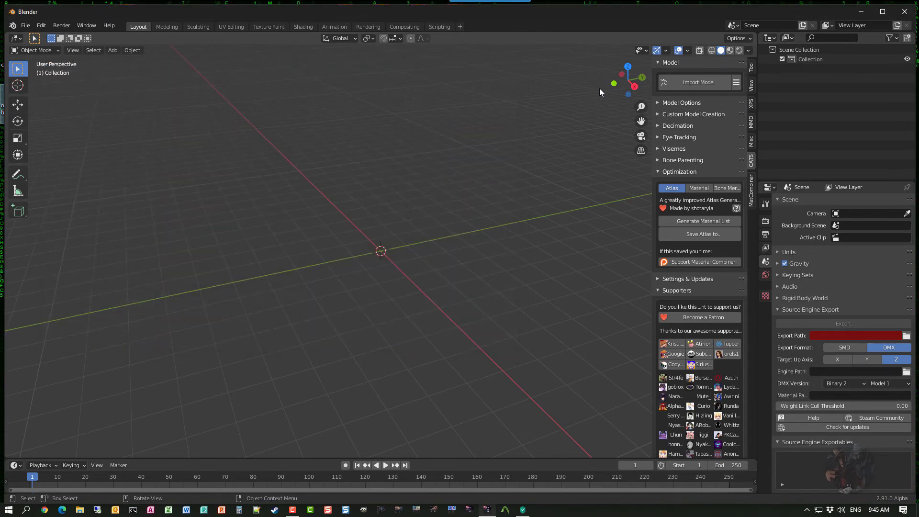
Step: Search the installed add-ons for fbx and examine the file formats Blender offers for import
{"action": "left_click", "coordinate": [40, 27]}
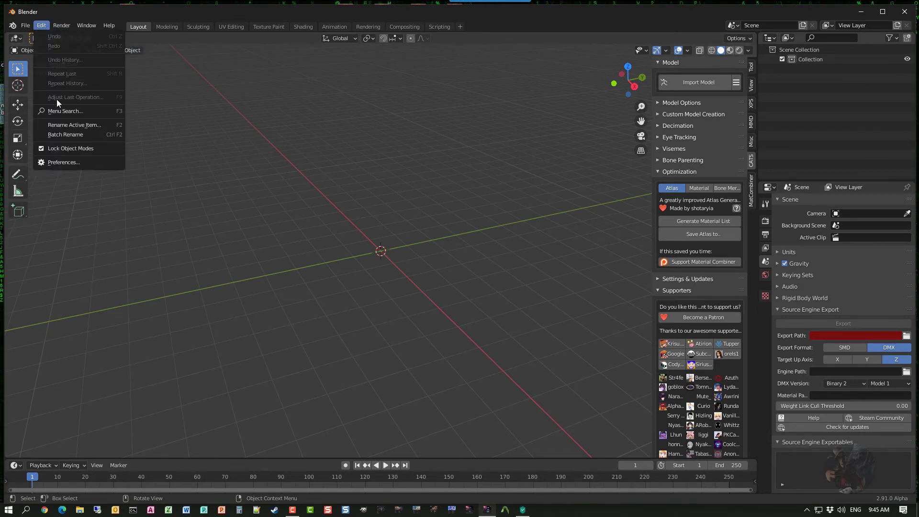
{"action": "left_click", "coordinate": [67, 163]}
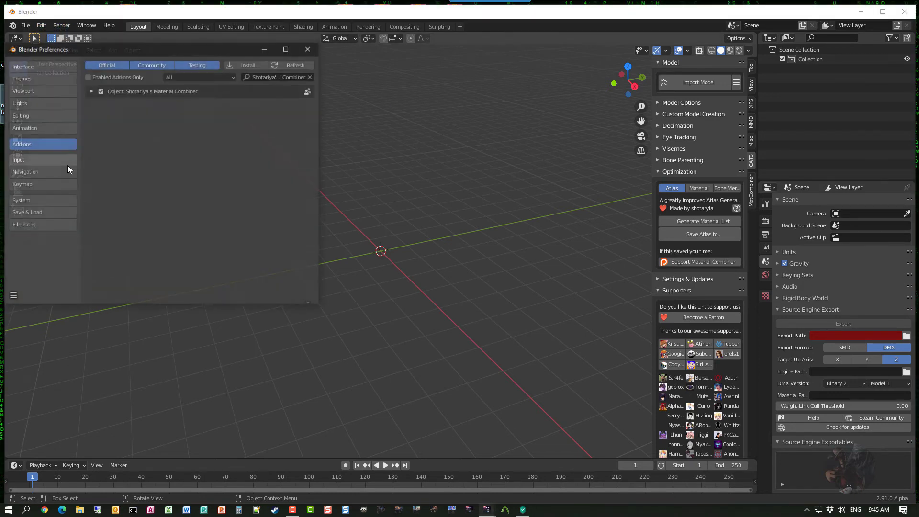
{"action": "left_click", "coordinate": [266, 77]}
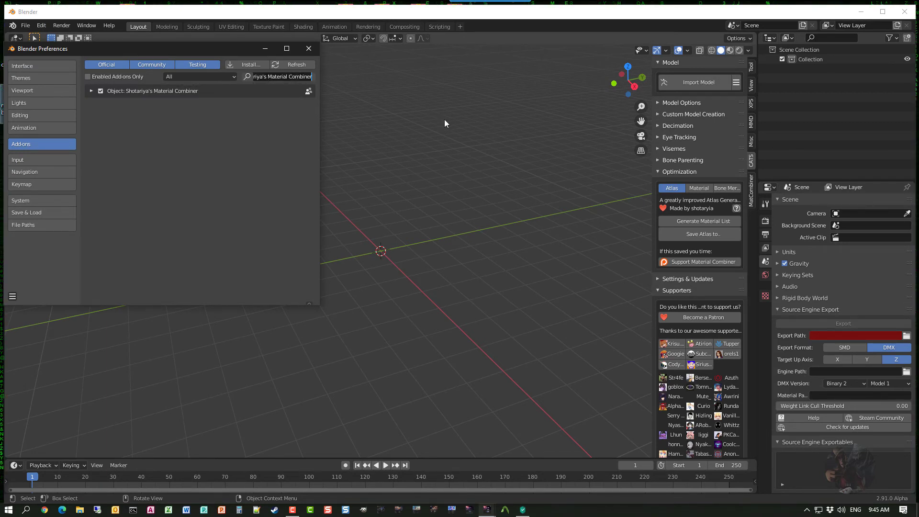
{"action": "key", "text": "ctrl+a"}
{"action": "type", "text": "fb"}
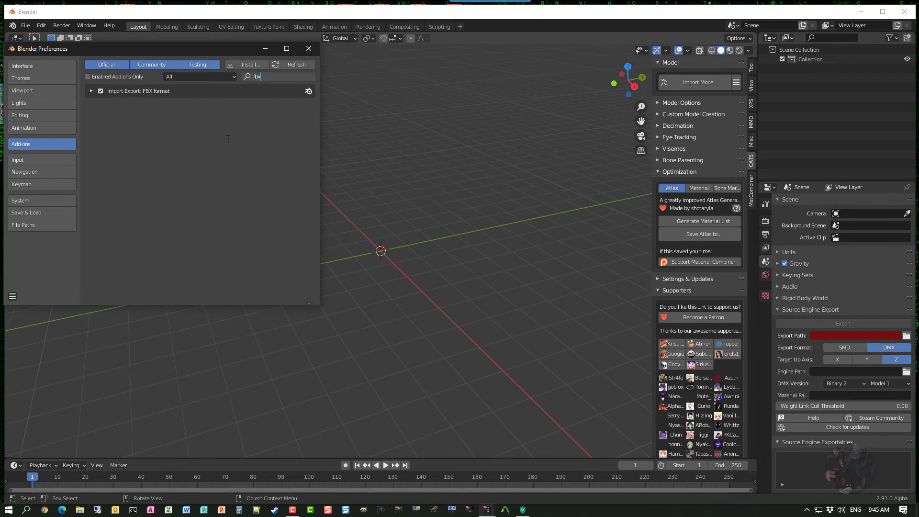
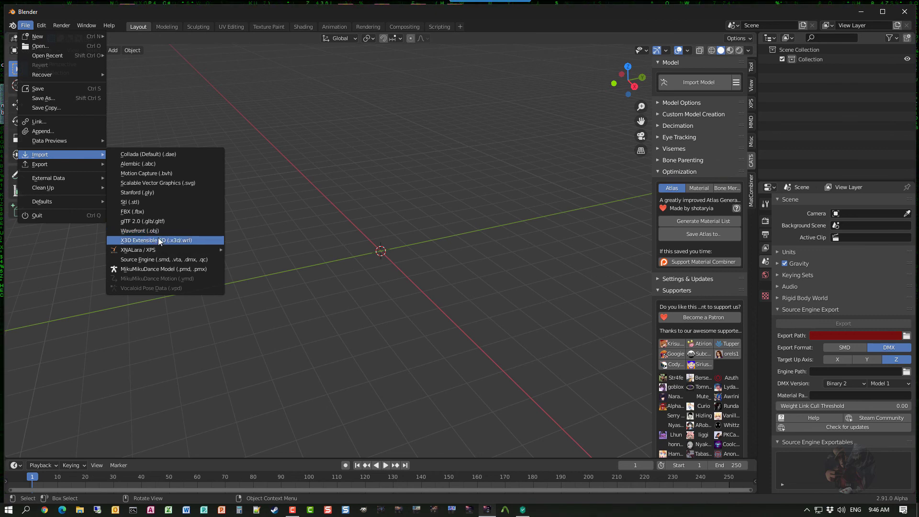
{"action": "mouse_move", "coordinate": [152, 251]}
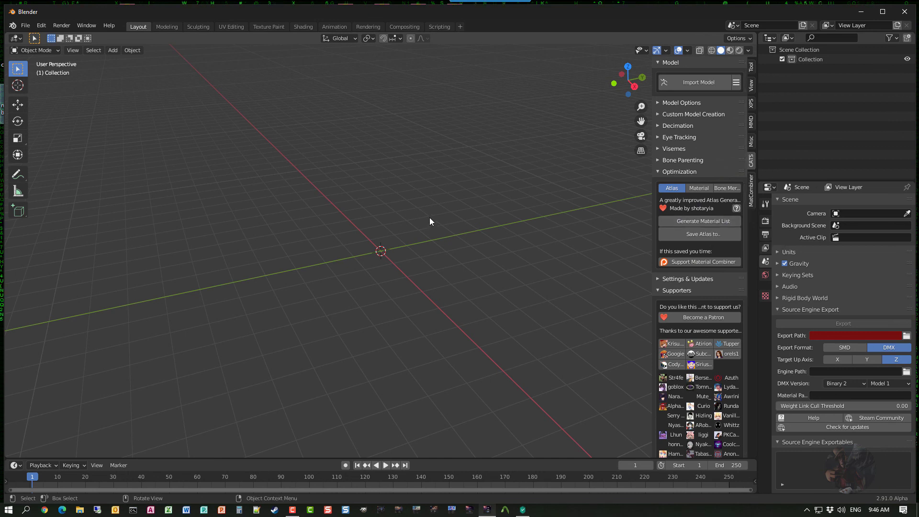
Step: Minimize Blender and close the Kaspersky scan window
{"action": "left_click", "coordinate": [859, 12]}
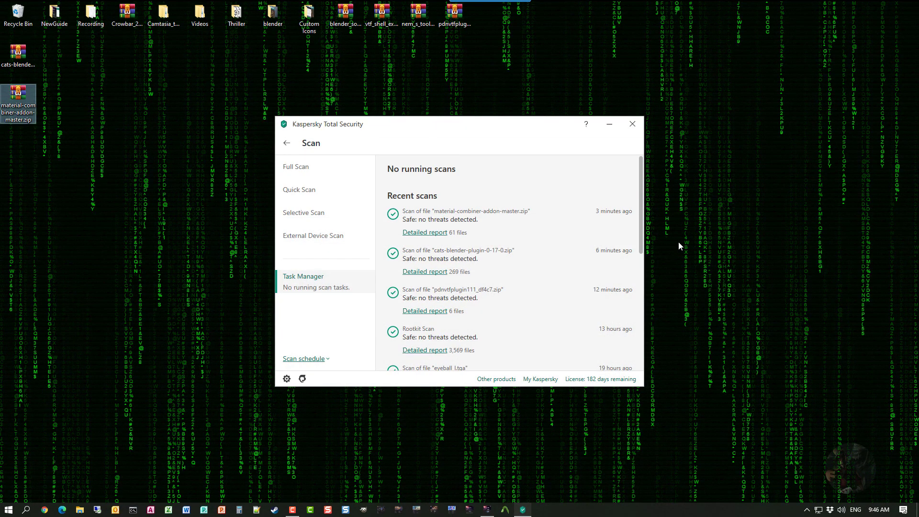
{"action": "left_click", "coordinate": [636, 124]}
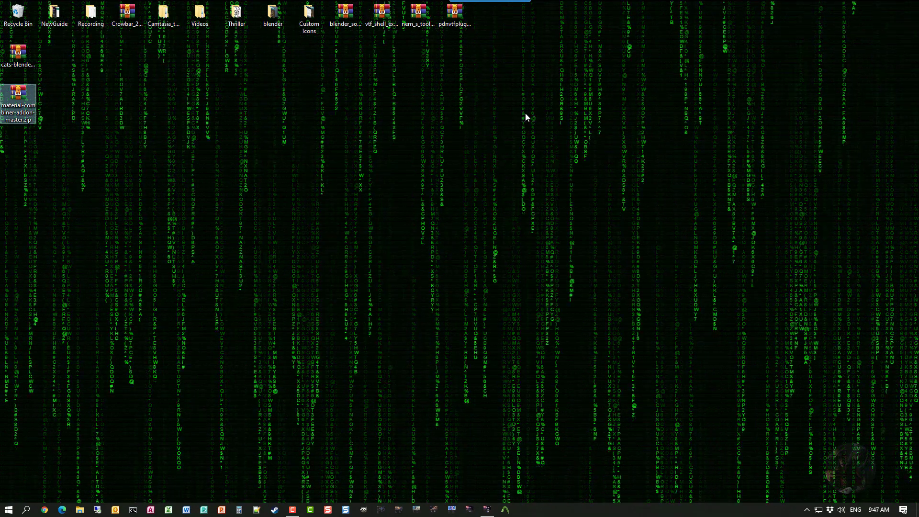